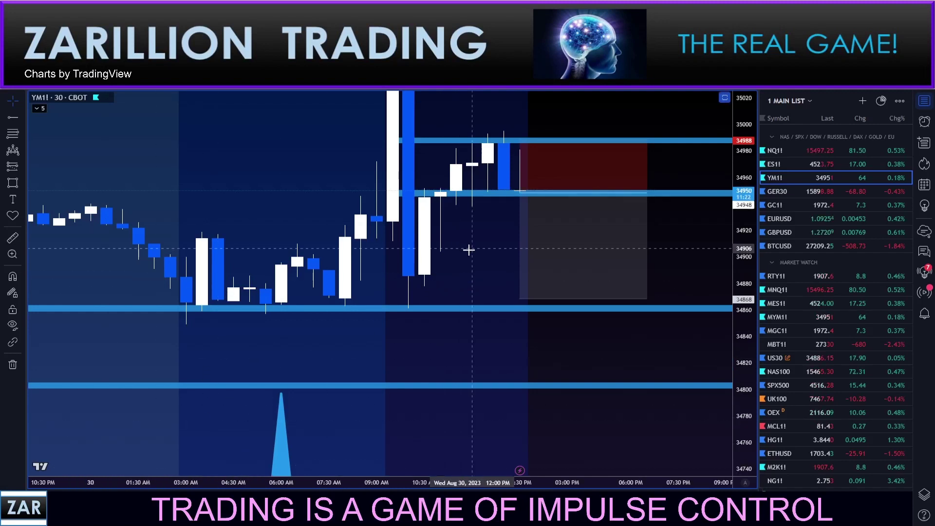
- Examine the YM 30-minute chart's recent candles around the short position and the marked support and resistance zones
drag(512, 252, 584, 261)
drag(742, 309, 742, 160)
drag(585, 244, 655, 294)
scroll(614, 300, up, 2)
scroll(609, 301, up, 5)
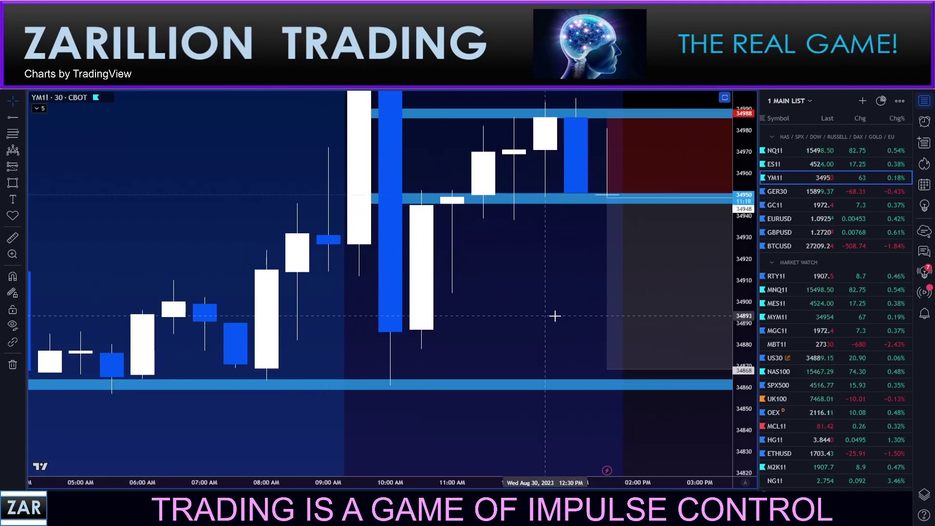
drag(558, 323, 578, 362)
drag(743, 336, 743, 245)
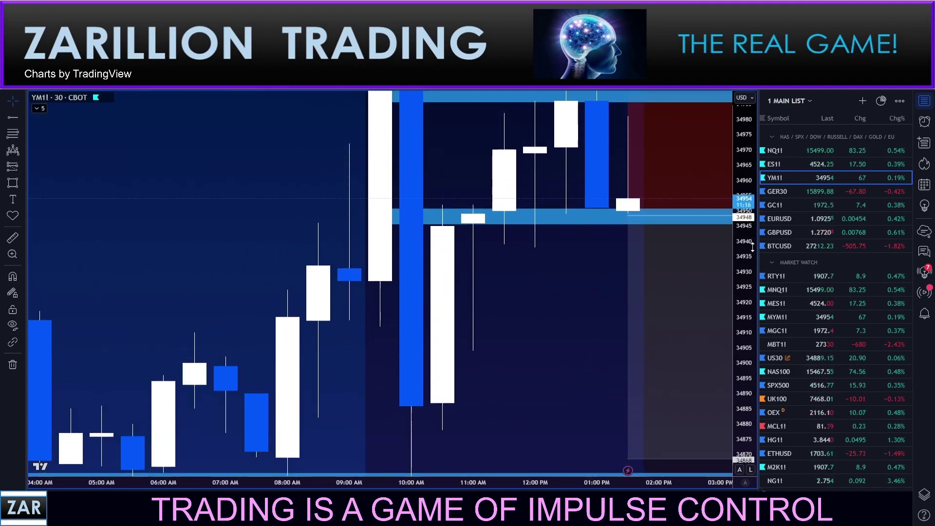
drag(558, 295, 555, 315)
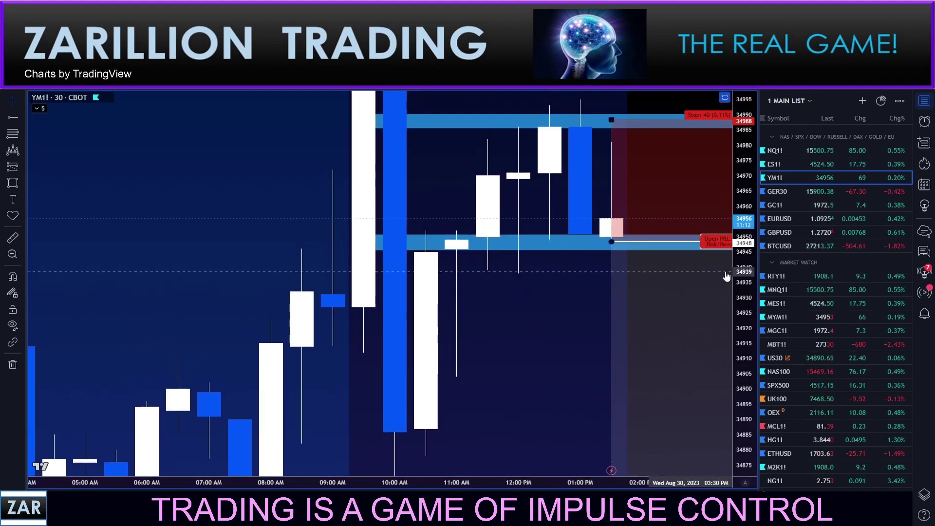
drag(750, 327, 751, 352)
drag(568, 344, 574, 339)
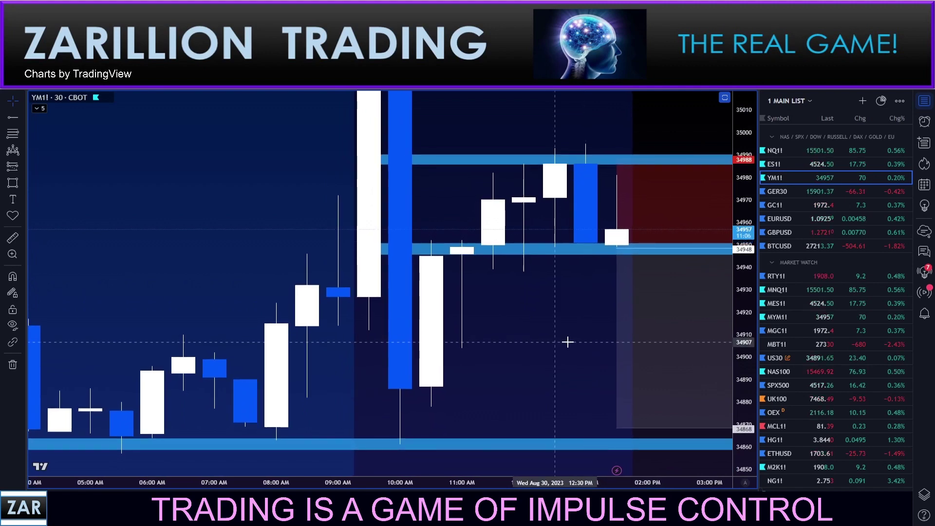
mouse_move(573, 341)
mouse_down()
mouse_move(614, 328)
mouse_move(589, 332)
mouse_up()
scroll(589, 332, down, 2)
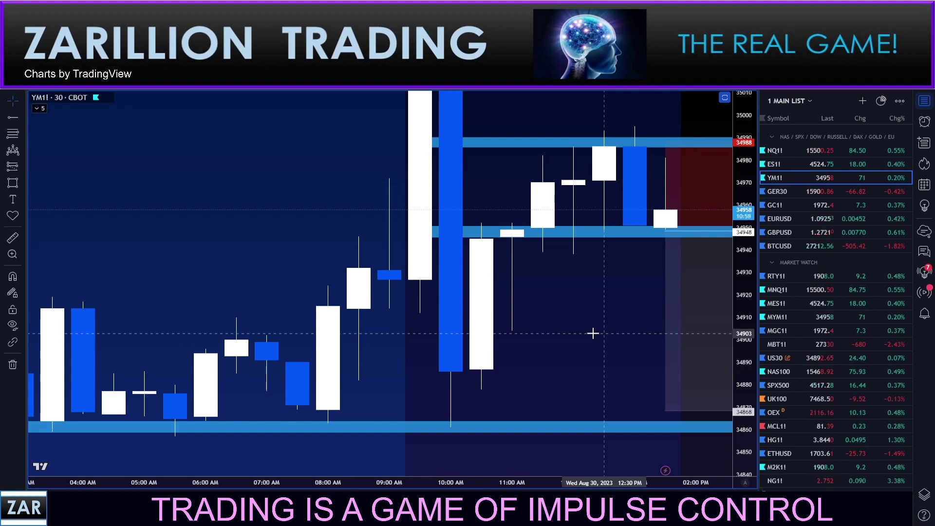
drag(592, 332, 540, 312)
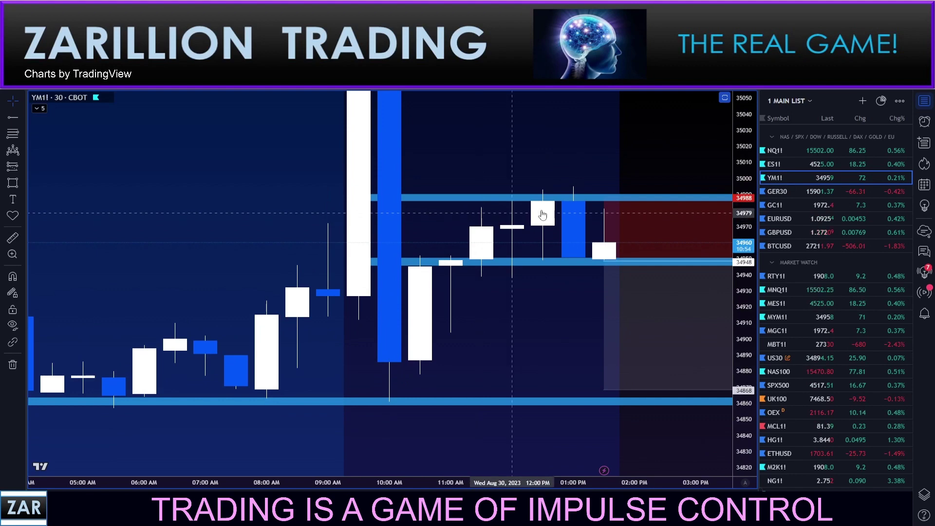
scroll(510, 220, down, 3)
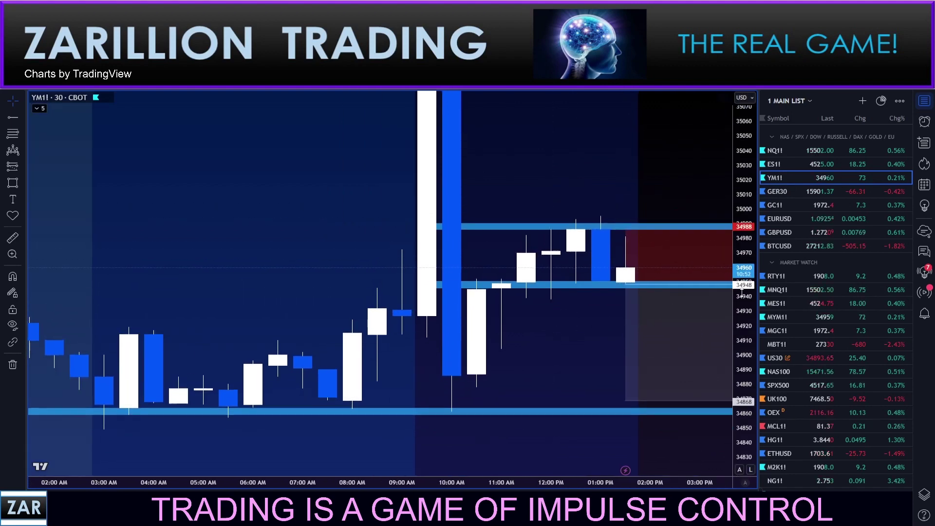
- Compare the 30-minute charts of ES, NQ and YM around their marked zones, finishing on YM
click(778, 164)
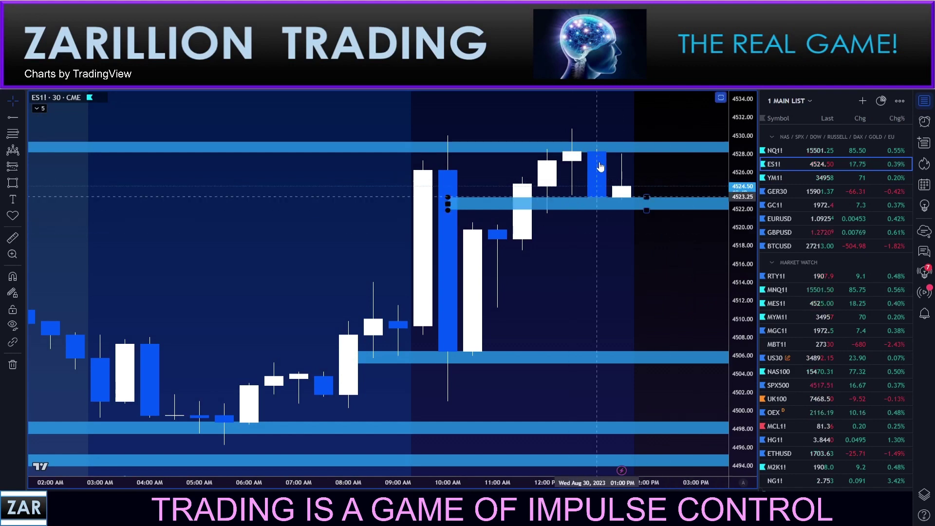
scroll(622, 229, down, 2)
click(812, 151)
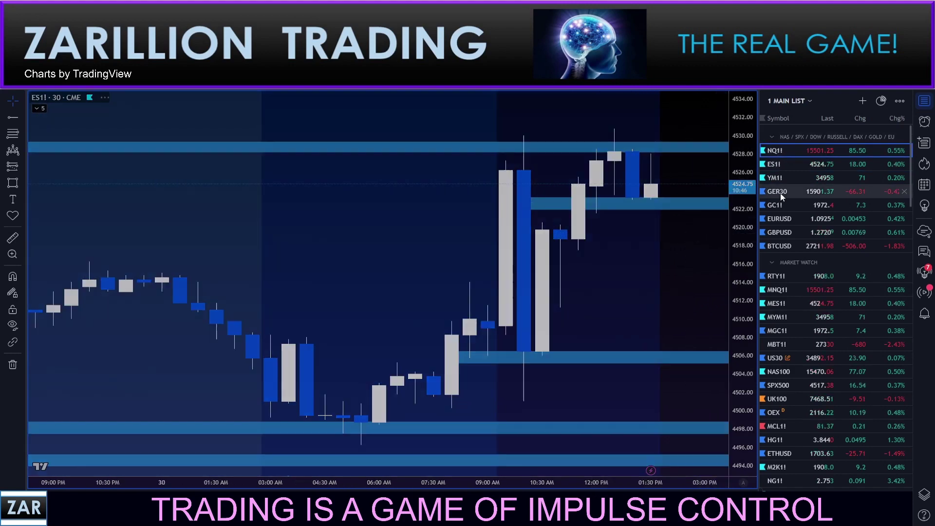
mouse_move(594, 288)
mouse_down()
mouse_move(587, 291)
mouse_move(589, 269)
mouse_up()
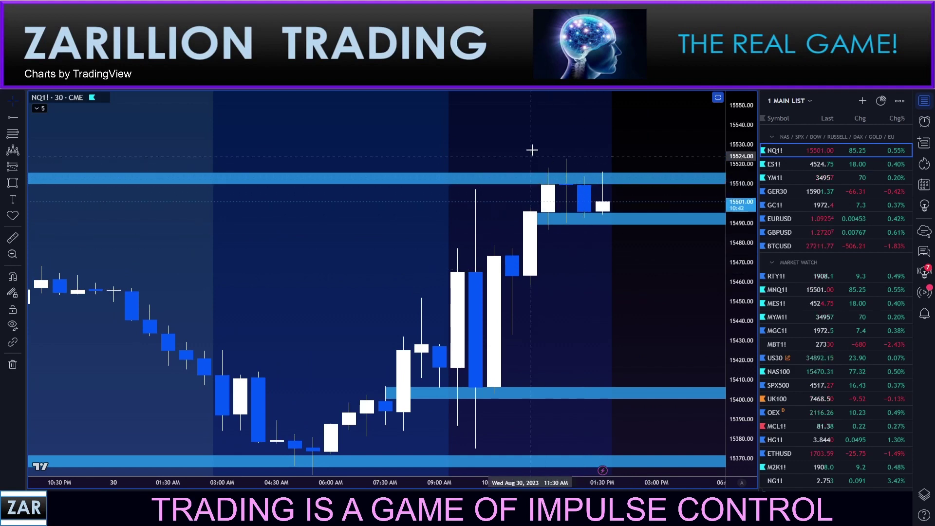
click(777, 167)
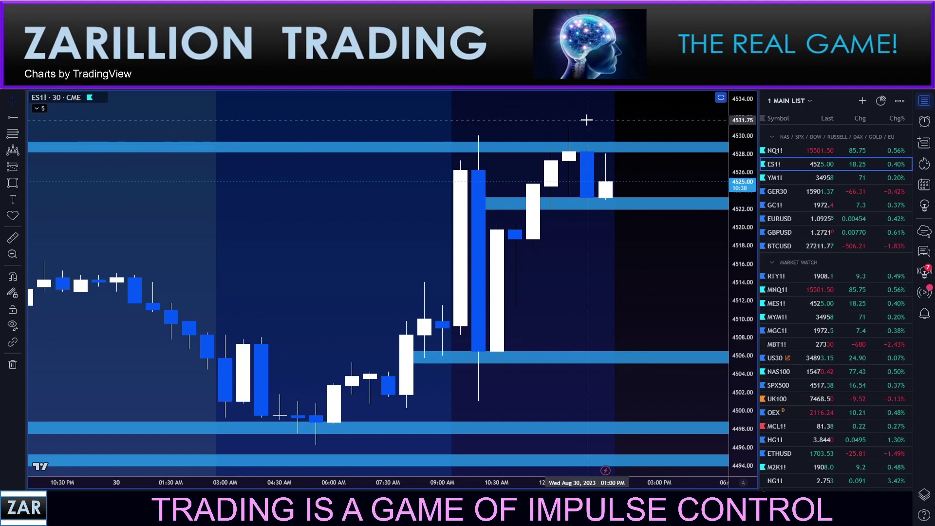
click(778, 178)
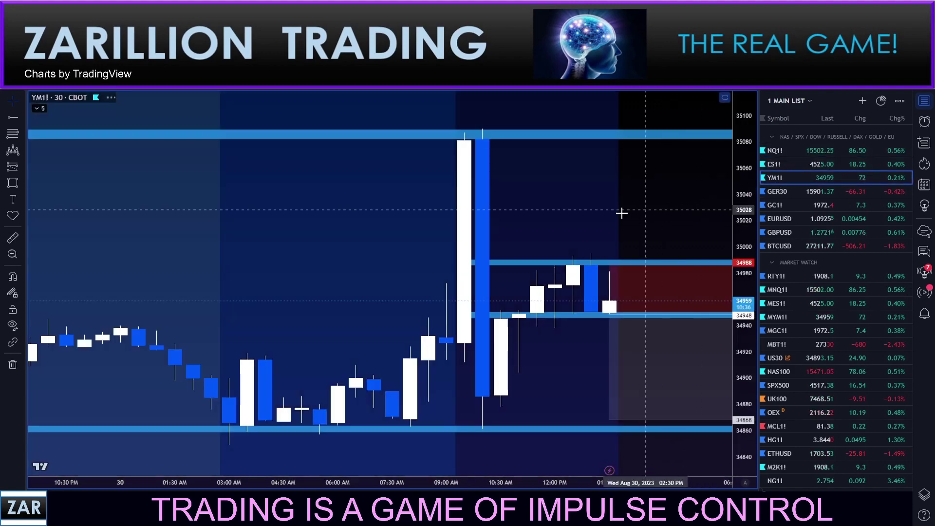
scroll(632, 193, up, 3)
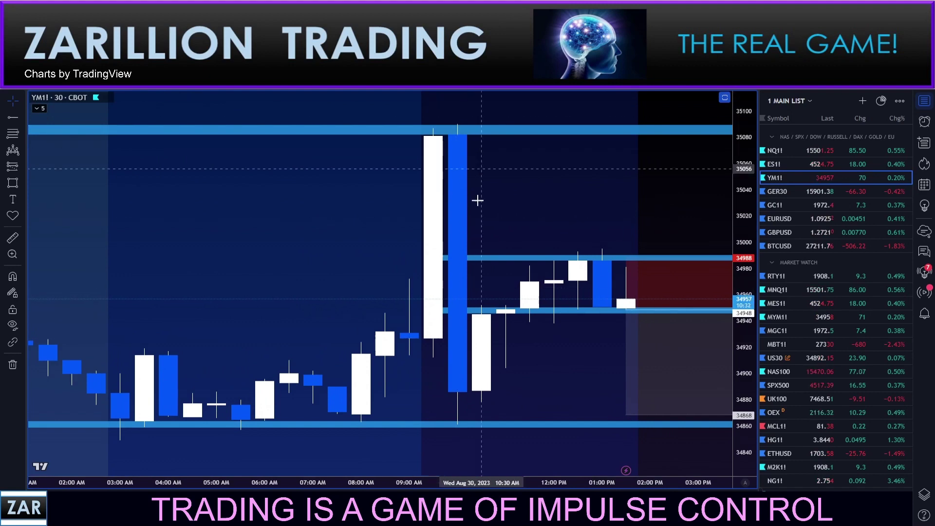
drag(573, 211, 587, 191)
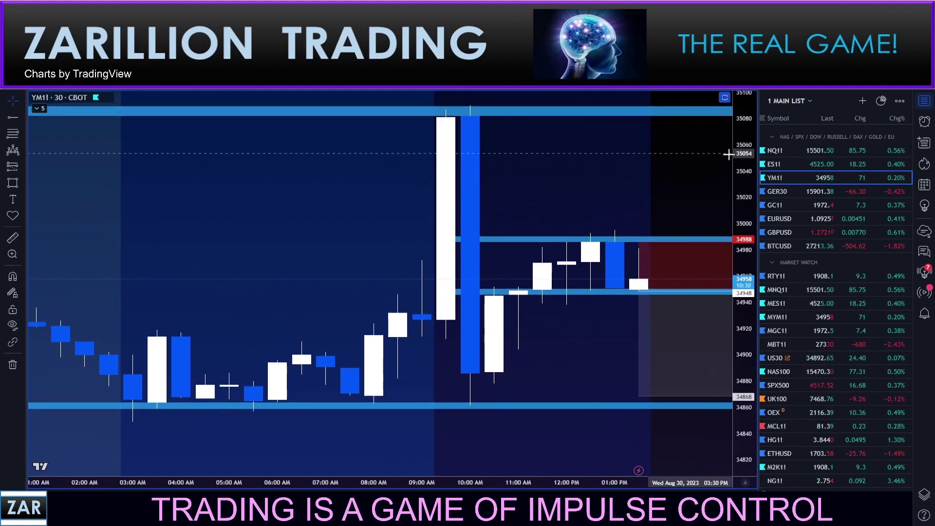
- Recheck the NQ and ES 30-minute charts against their zones, and bring back the YM chart
click(776, 152)
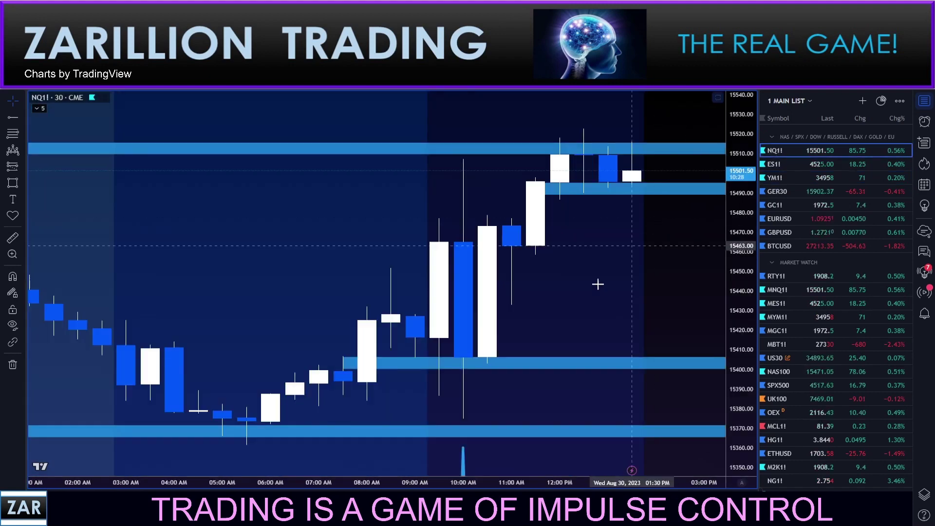
scroll(593, 296, down, 4)
scroll(593, 299, up, 3)
click(796, 165)
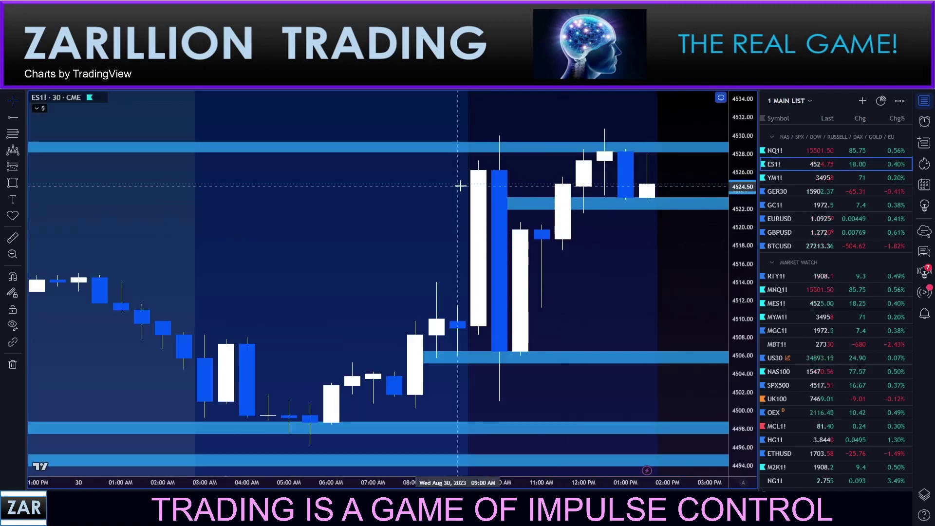
click(773, 178)
scroll(592, 287, up, 1)
drag(603, 218, 554, 279)
drag(491, 258, 541, 193)
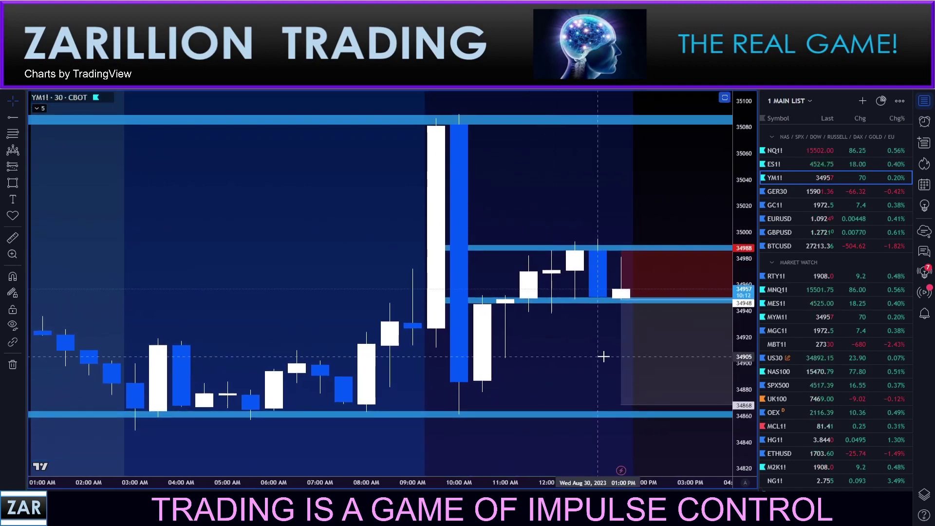
- Restore the multi-chart layout and reposition the YM 30-minute chart to show its latest candles and lower zones
key(alt+Return)
drag(516, 403, 539, 347)
drag(189, 427, 270, 374)
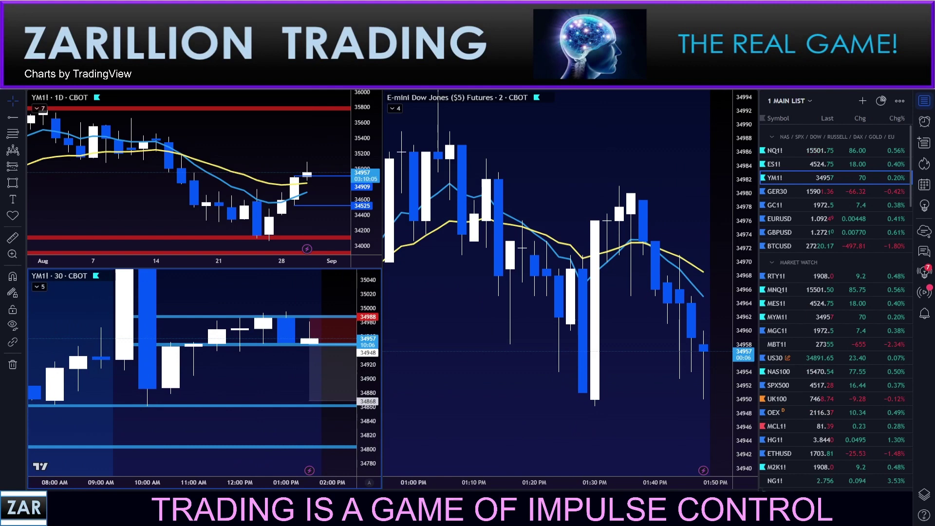
- Maximize the YM 30-minute chart and enlarge the area around the short position's entry and stop
key(alt+Return)
scroll(588, 327, up, 7)
drag(749, 387, 749, 231)
drag(578, 279, 546, 359)
scroll(565, 321, down, 1)
drag(563, 322, 309, 341)
mouse_move(538, 240)
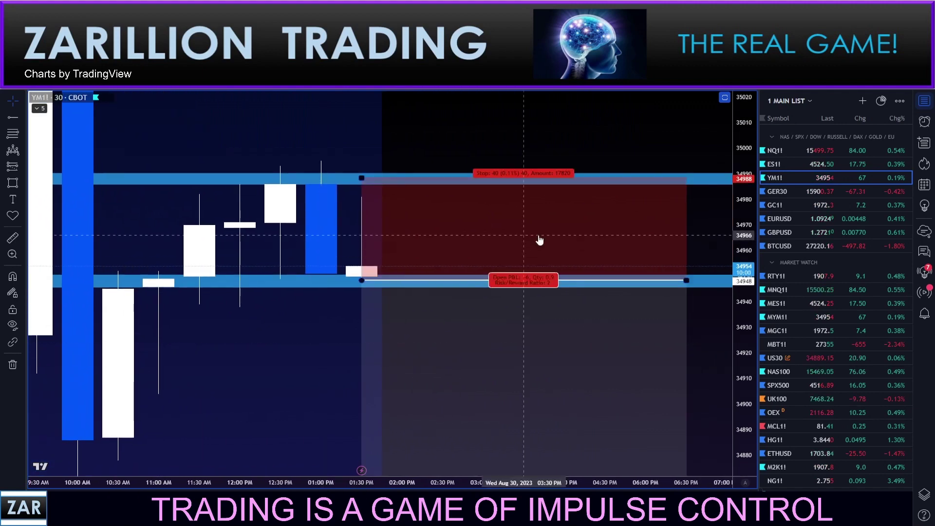
- Examine the short position's entry, stop and target against the earlier YM candles and the lower zones
scroll(542, 245, down, 5)
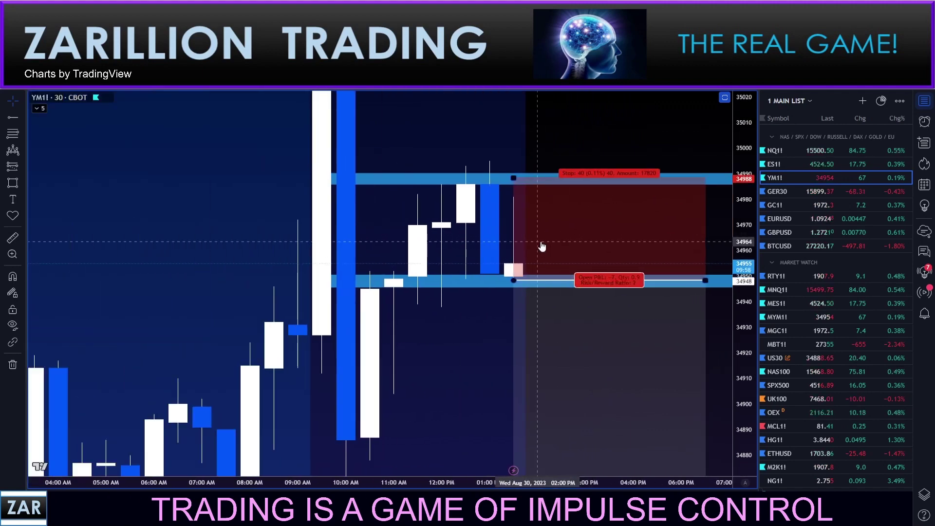
drag(496, 327, 517, 287)
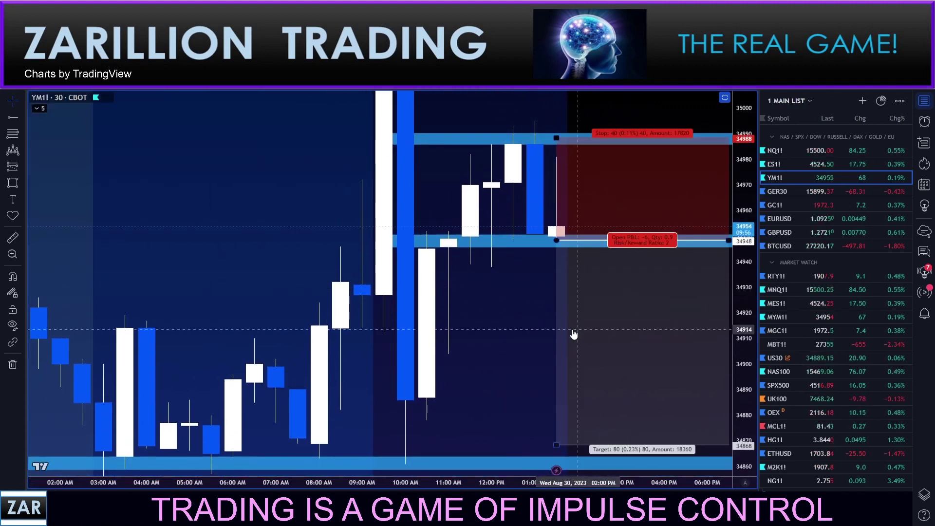
drag(496, 334, 540, 325)
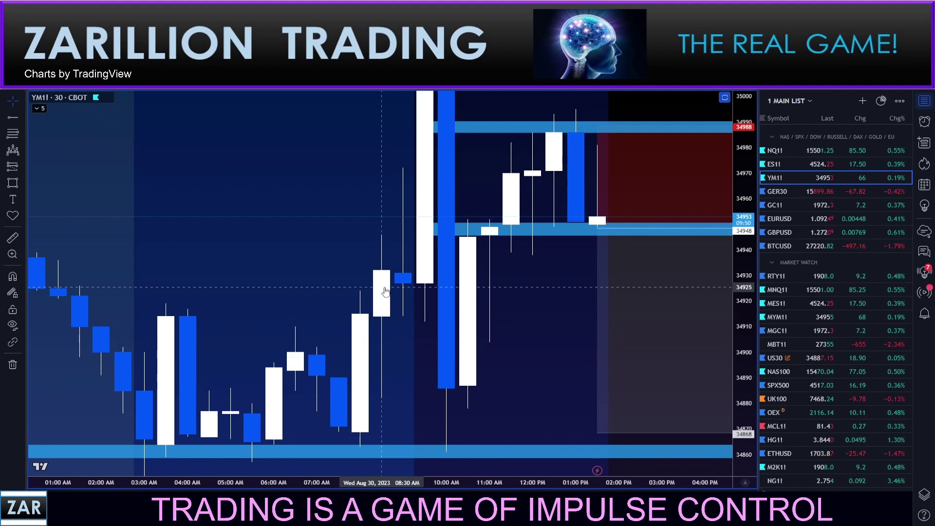
drag(521, 315, 533, 307)
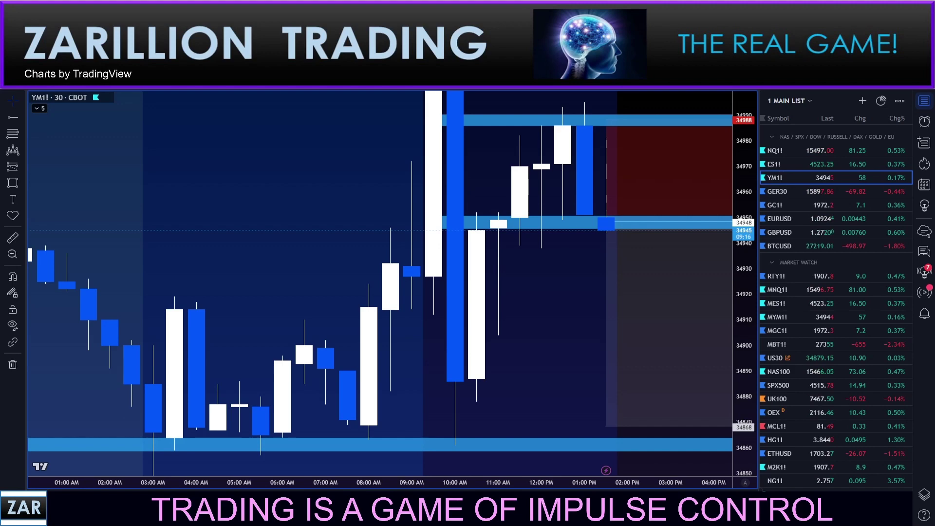
drag(529, 314, 513, 296)
drag(740, 205, 730, 281)
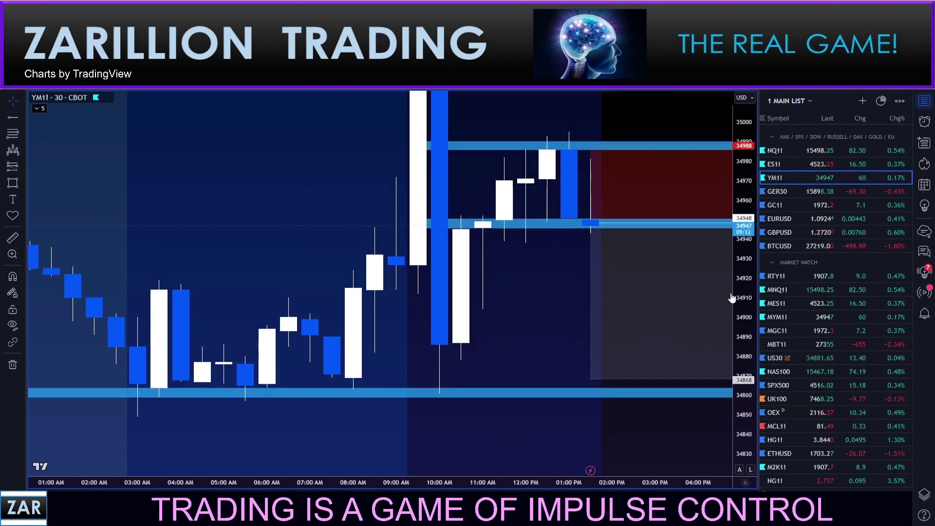
scroll(590, 300, down, 5)
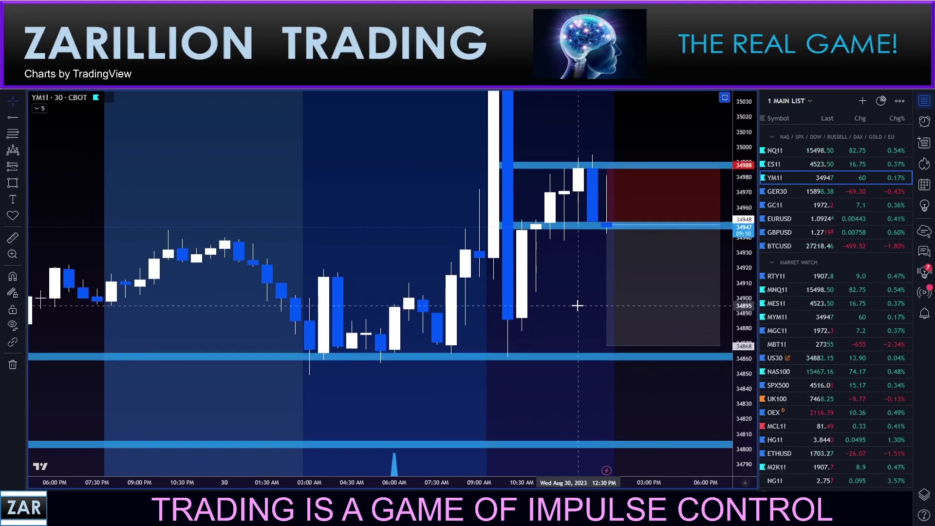
drag(578, 305, 559, 308)
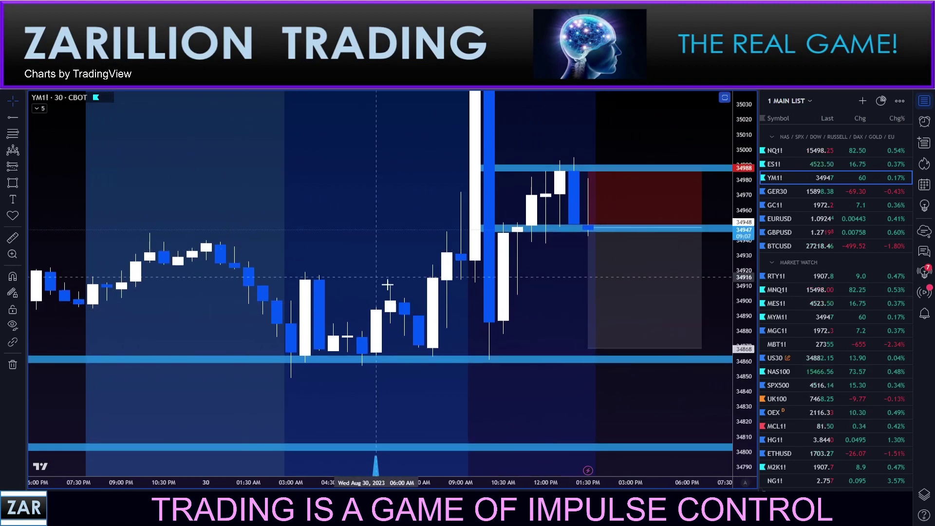
- Copy the short position from the YM 30-minute chart onto the 2-minute chart in the multi-chart layout
click(595, 288)
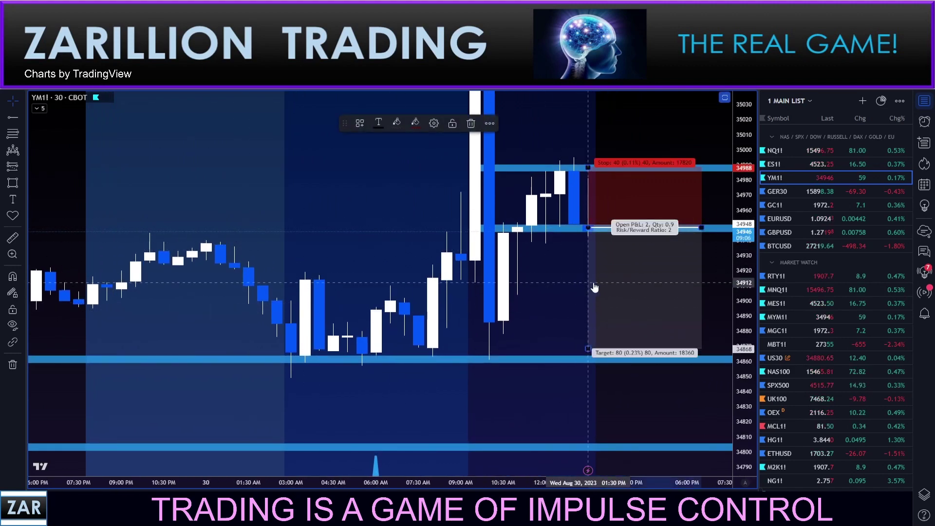
key(alt+Return)
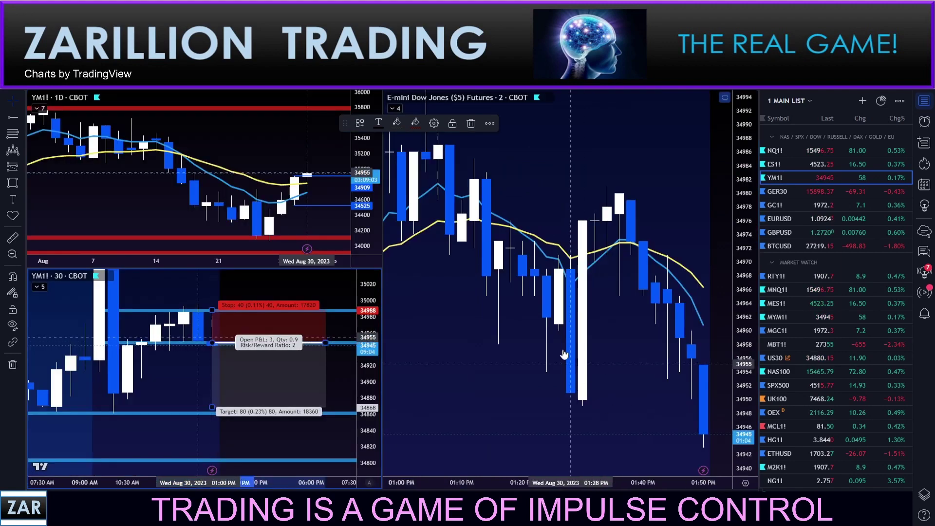
click(622, 372)
key(ctrl+v)
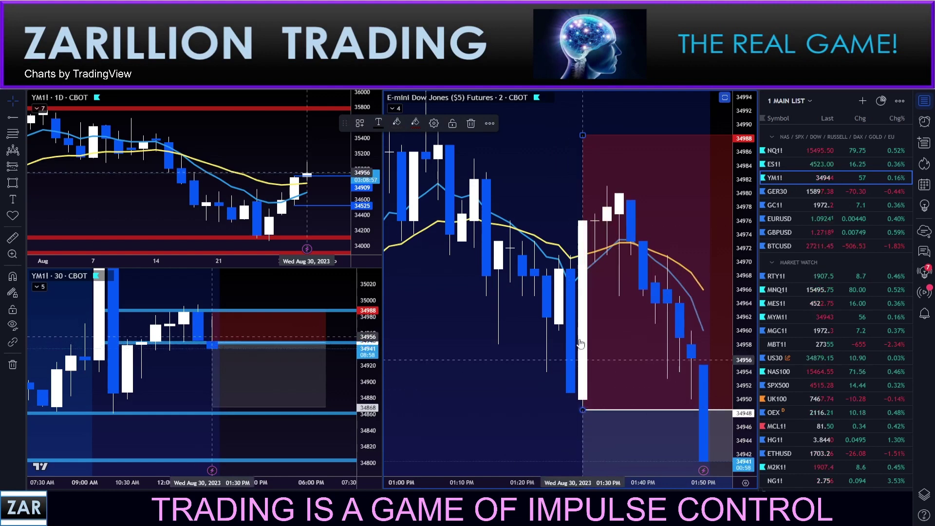
- Shift the pasted short position on the 2-minute chart forward in time to start at the 1:50 PM candle
click(510, 397)
key(Right)
key(Right)
key(Right)
key(Right)
click(537, 384)
key(Right)
key(Right)
key(Right)
key(Right)
key(Right)
key(Right)
key(Right)
key(Right)
key(Right)
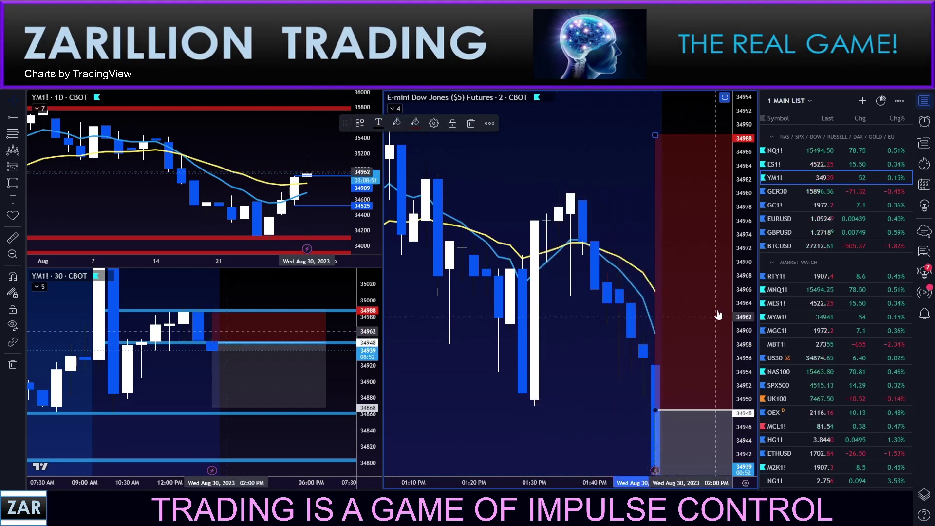
- Fit the 2-minute chart's view to show the whole short position from the 34988 stop to the 34868 target
scroll(542, 404, down, 3)
drag(542, 404, 538, 307)
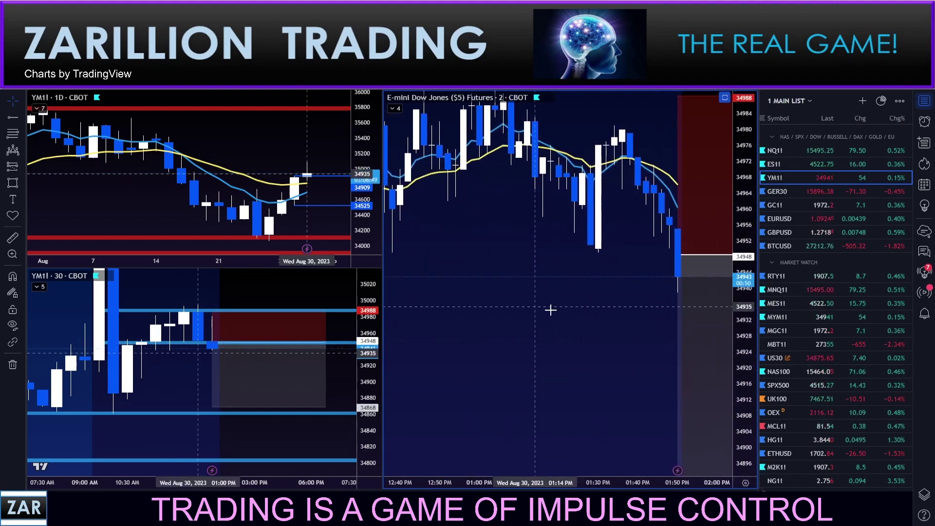
drag(746, 233, 757, 413)
scroll(605, 396, down, 3)
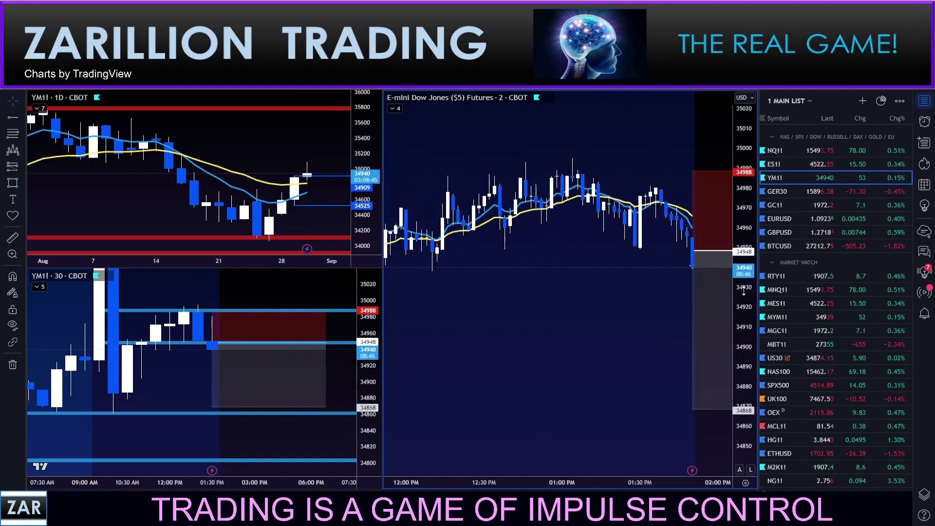
scroll(715, 345, up, 5)
scroll(453, 368, up, 3)
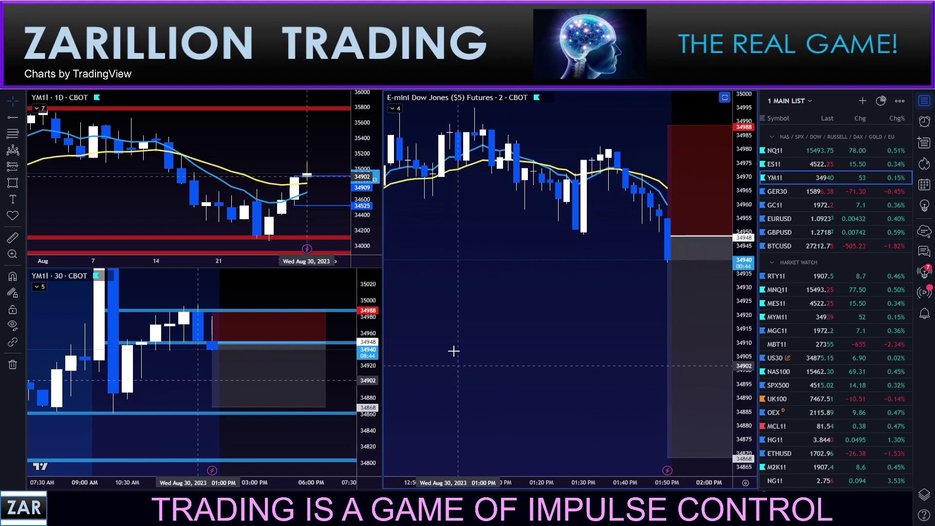
- Rescale the YM 30-minute chart to show the latest candles and the short position down to its target
drag(186, 370, 272, 404)
drag(371, 412, 371, 344)
drag(258, 405, 251, 373)
drag(369, 396, 369, 376)
drag(262, 371, 265, 390)
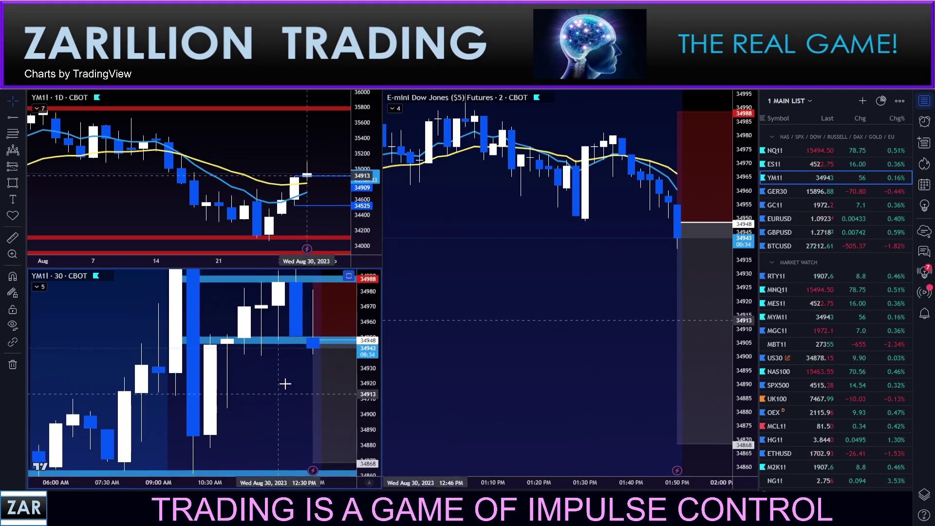
drag(376, 390, 377, 403)
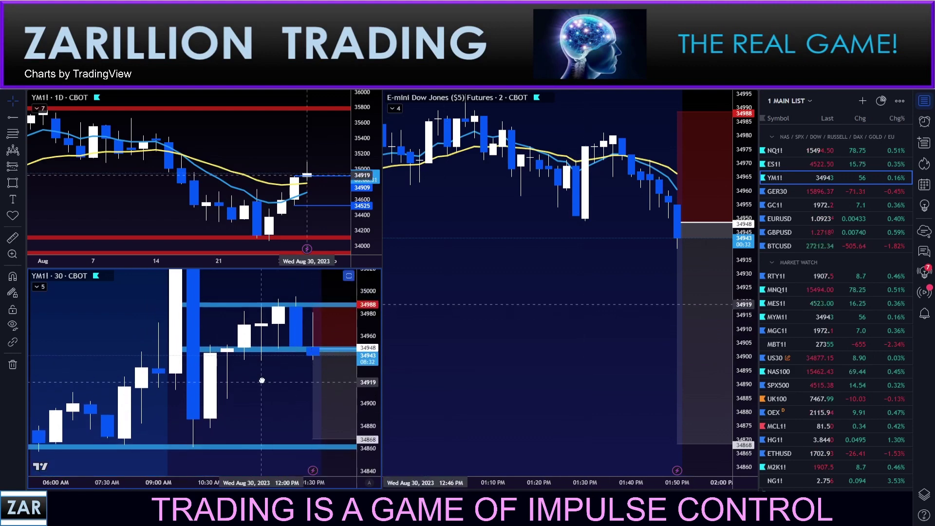
- Reframe the YM 30-minute chart to include the earlier candles from about 4:30 AM together with the whole short position
drag(263, 381, 260, 378)
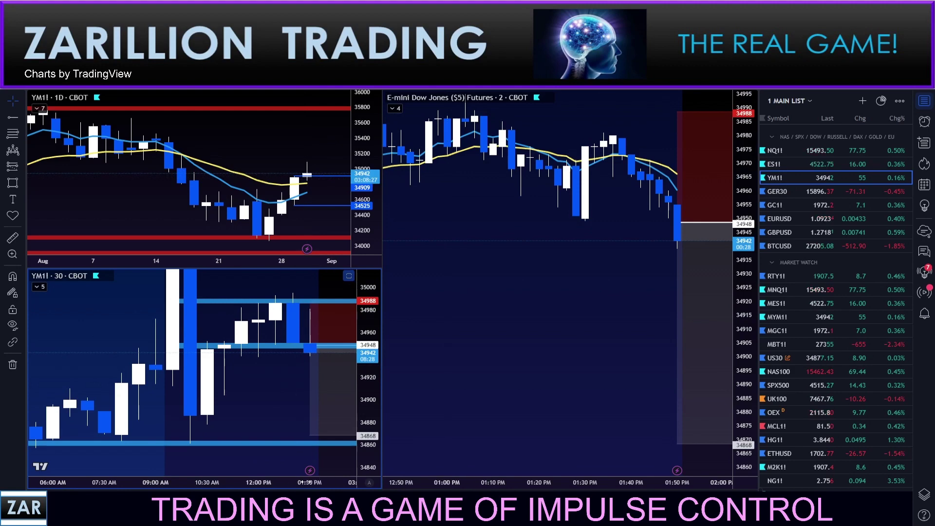
scroll(277, 393, down, 2)
drag(276, 406, 273, 411)
drag(367, 399, 367, 393)
mouse_move(285, 394)
mouse_down()
mouse_move(280, 388)
mouse_move(290, 382)
mouse_up()
scroll(580, 315, up, 1)
- Place horizontal rays at 34910, 34889 and 34869 across the short position's profit zone on the 2-minute chart
drag(580, 315, 570, 318)
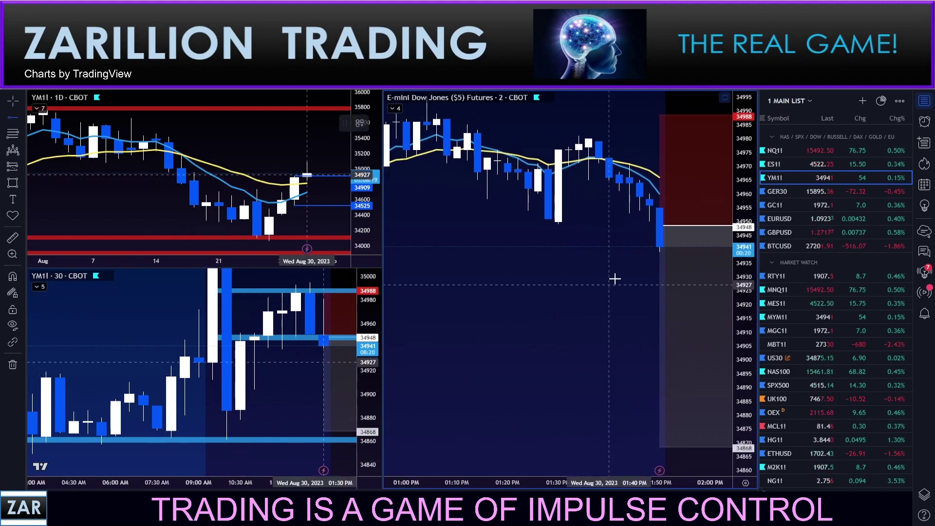
click(599, 333)
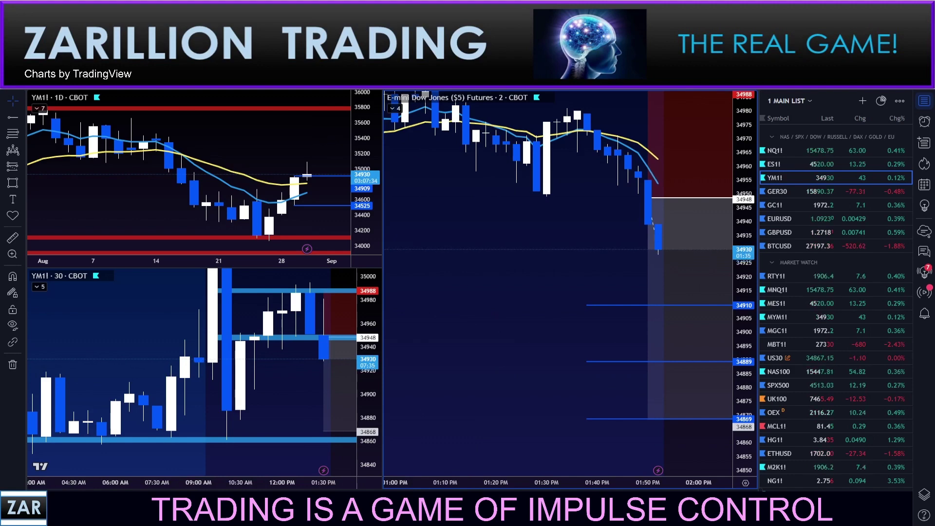
- Apply the saved template TGT1 1.00R to the horizontal ray at 34910 on the 2-minute chart
drag(571, 314, 588, 315)
scroll(587, 314, up, 2)
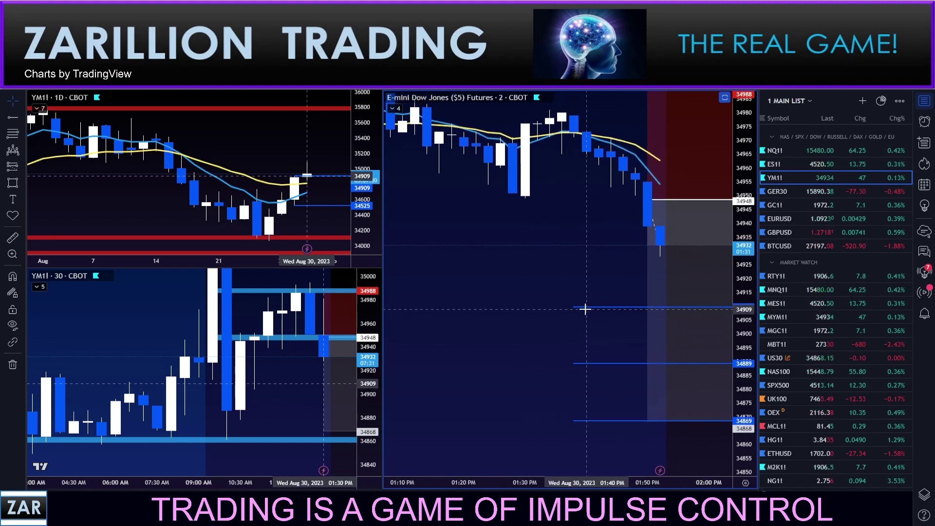
double_click(592, 313)
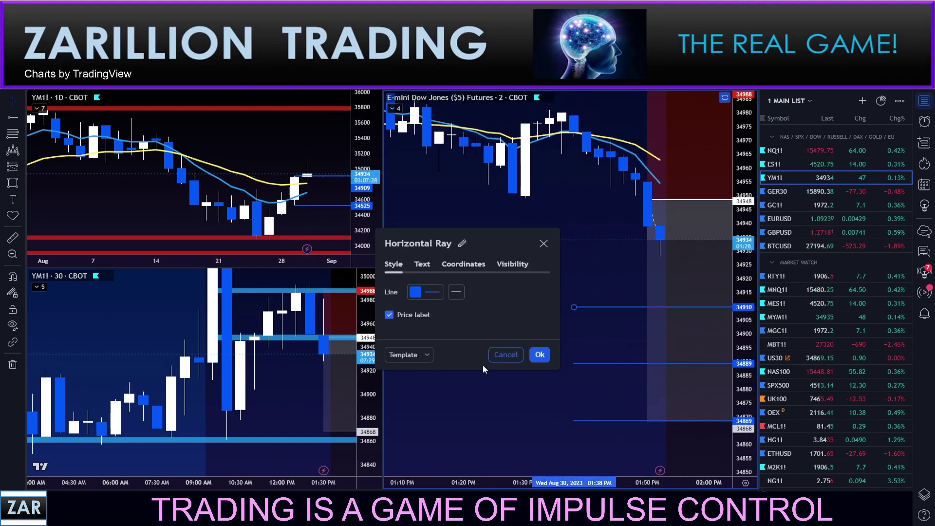
click(427, 355)
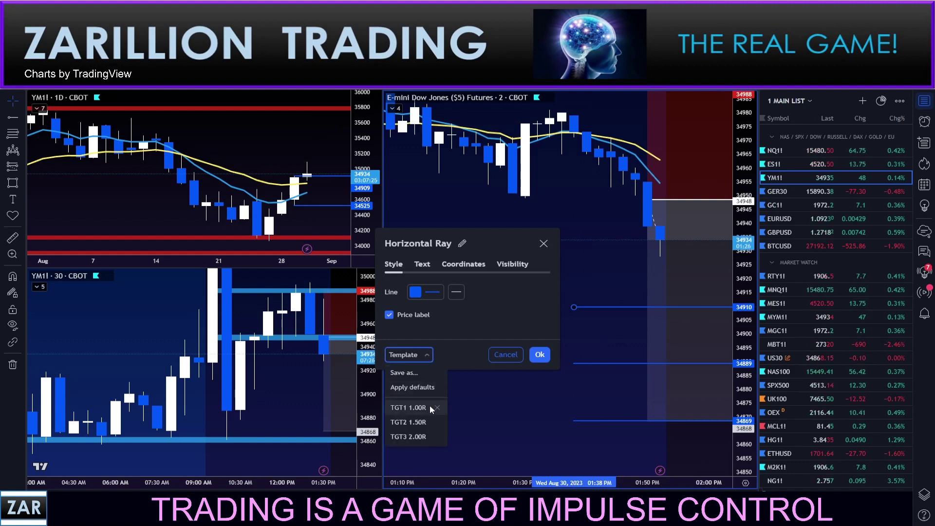
click(408, 408)
click(538, 355)
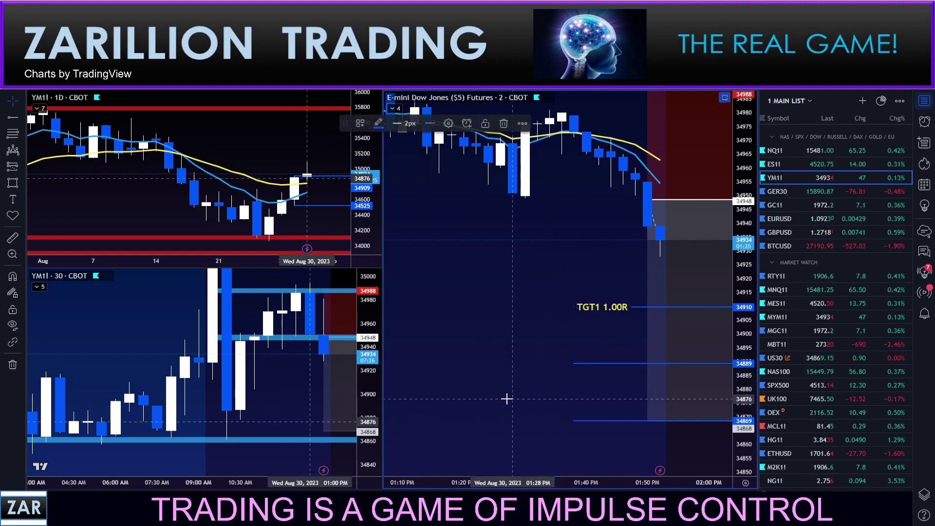
- Apply the saved template TGT2 1.50R to the horizontal ray at 34889
double_click(617, 364)
click(427, 354)
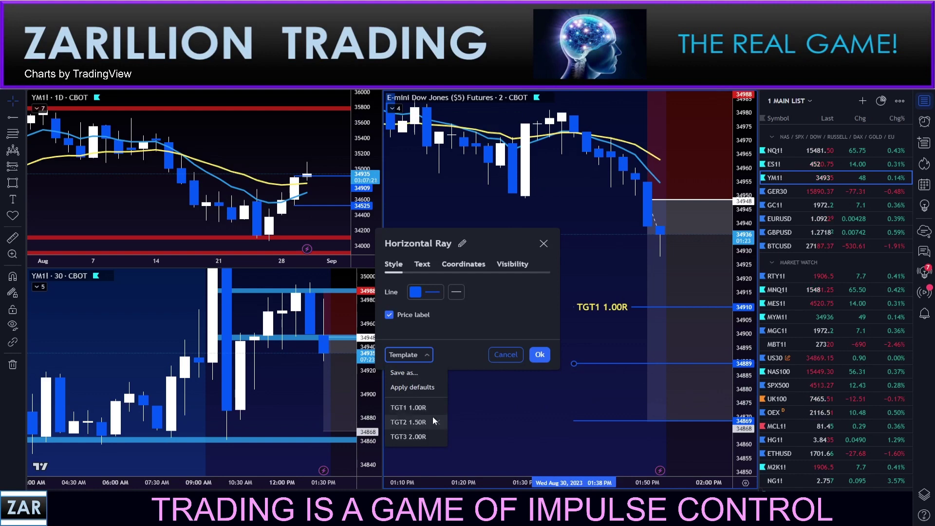
click(419, 421)
click(539, 354)
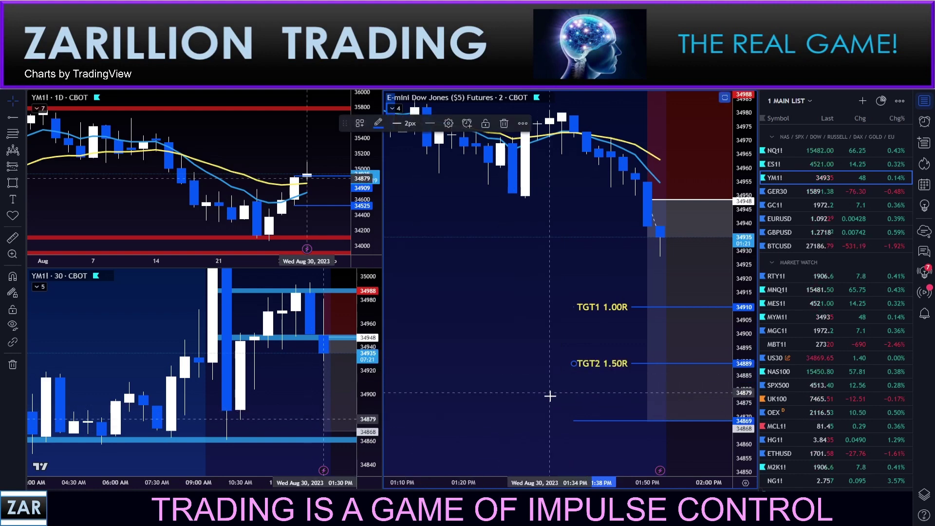
- Apply the saved template TGT3 2.00R to the horizontal ray at 34869
double_click(584, 421)
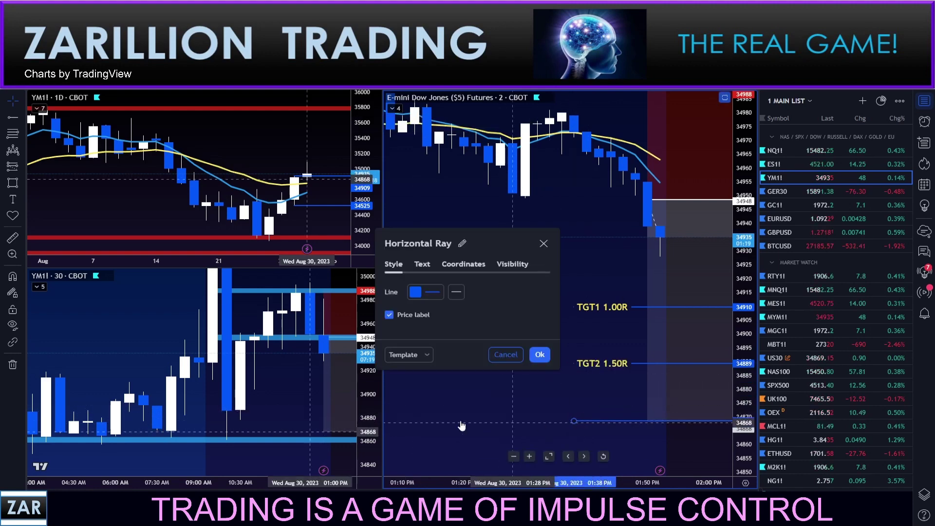
click(424, 356)
click(419, 435)
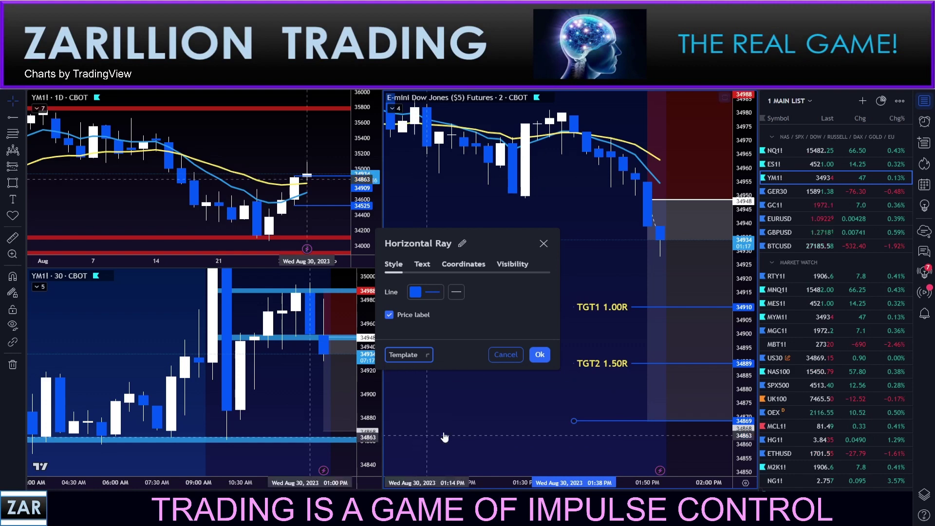
click(539, 355)
- Reframe the 2-minute and 30-minute charts to examine price within the short position, from the 34988 stop down to the targets
scroll(550, 390, down, 2)
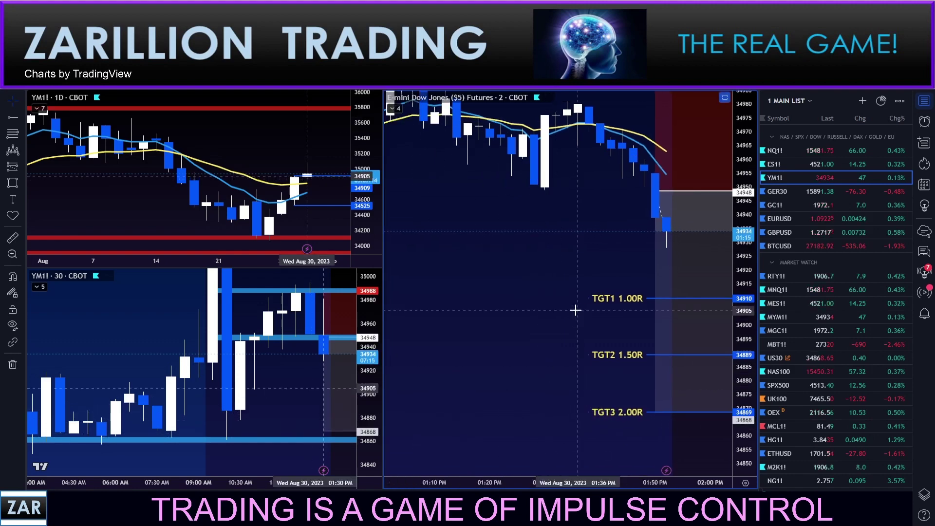
drag(544, 271, 559, 307)
scroll(559, 299, up, 1)
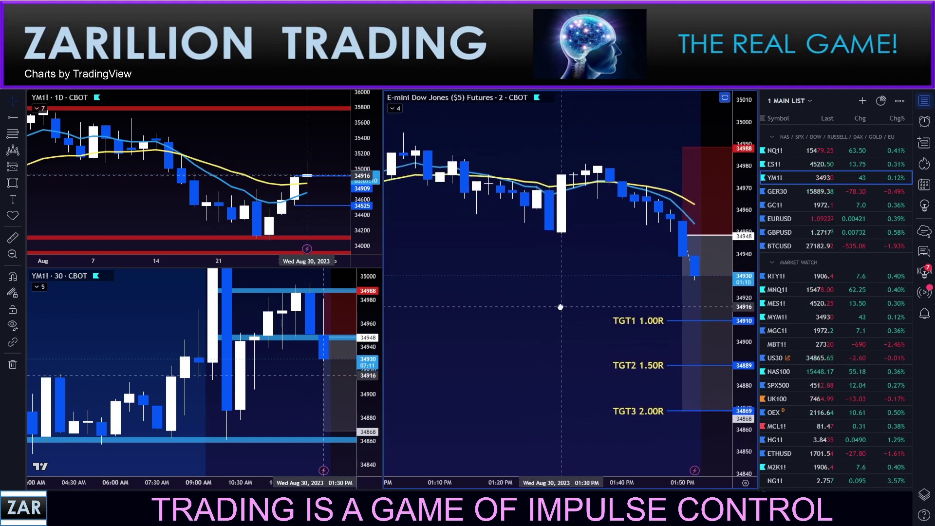
scroll(559, 306, up, 2)
click(299, 368)
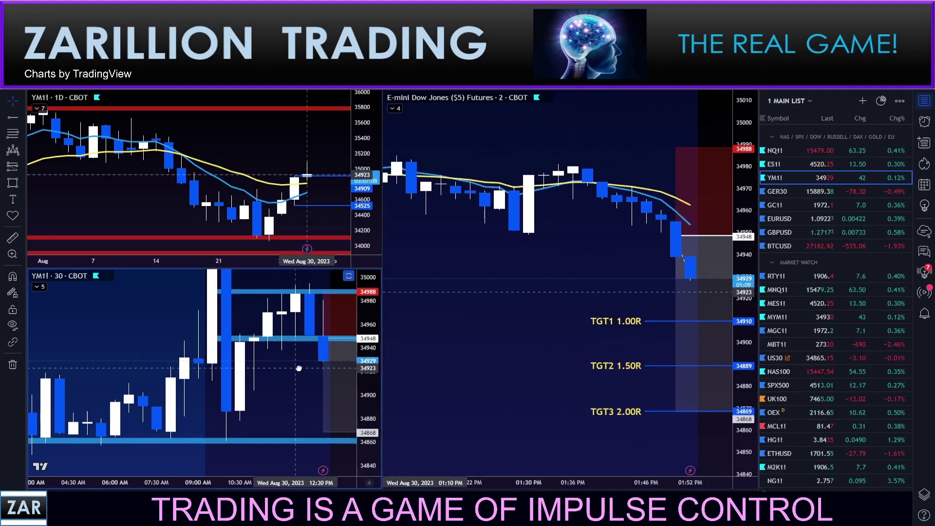
mouse_move(375, 358)
mouse_down()
mouse_move(378, 347)
mouse_move(374, 353)
mouse_up()
drag(255, 319, 237, 332)
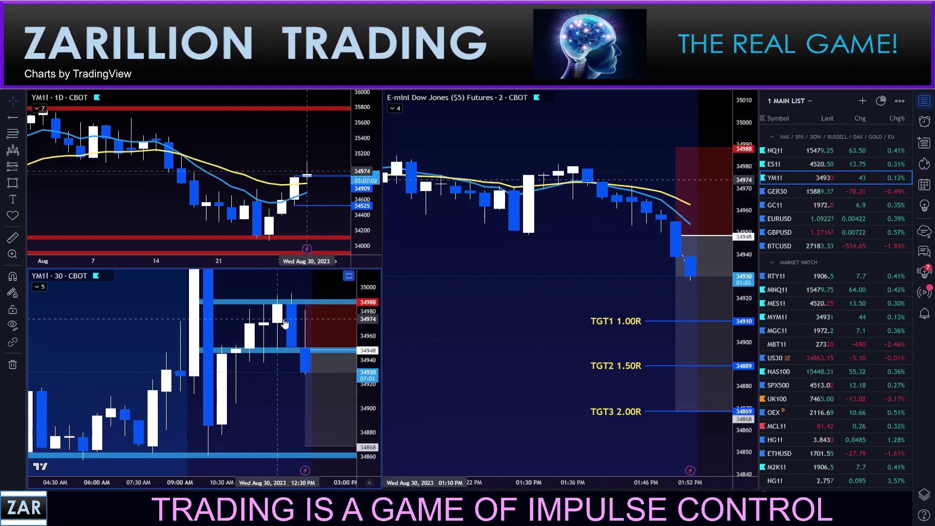
click(483, 294)
drag(507, 306, 511, 313)
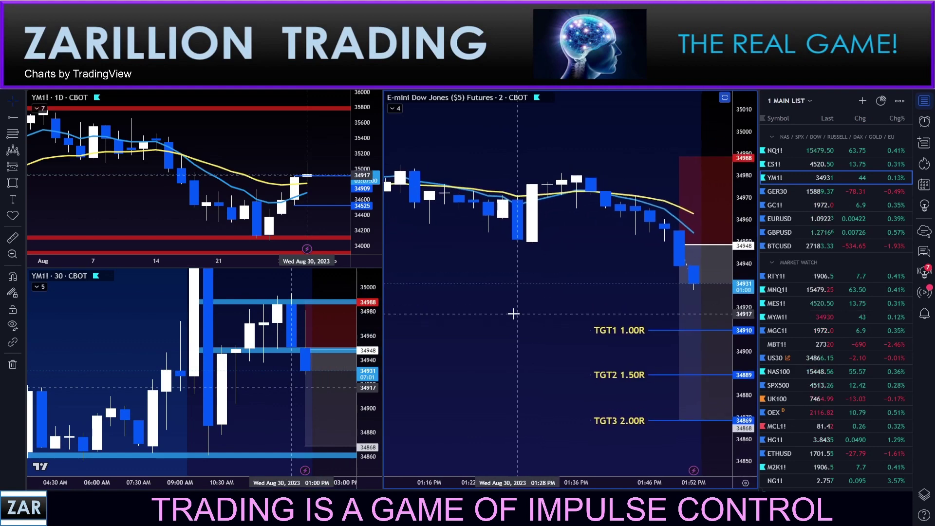
drag(744, 278, 743, 264)
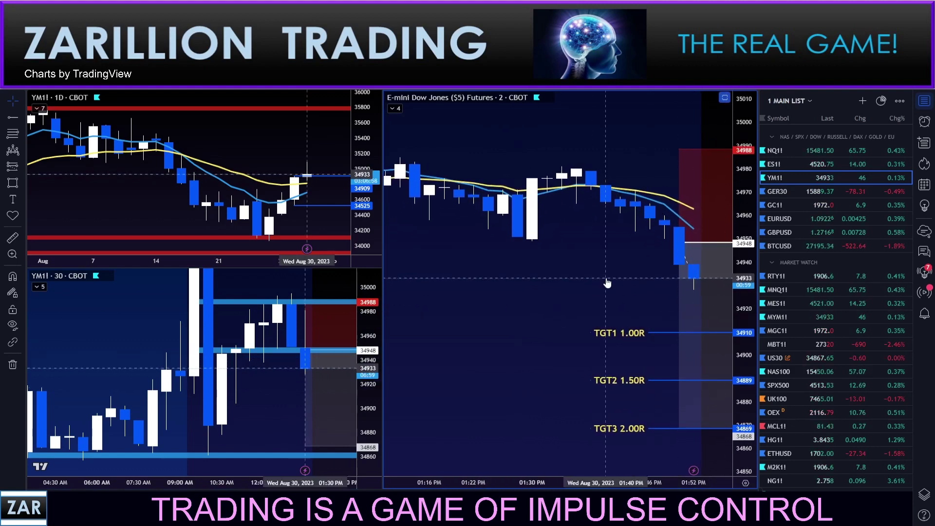
drag(605, 276, 606, 269)
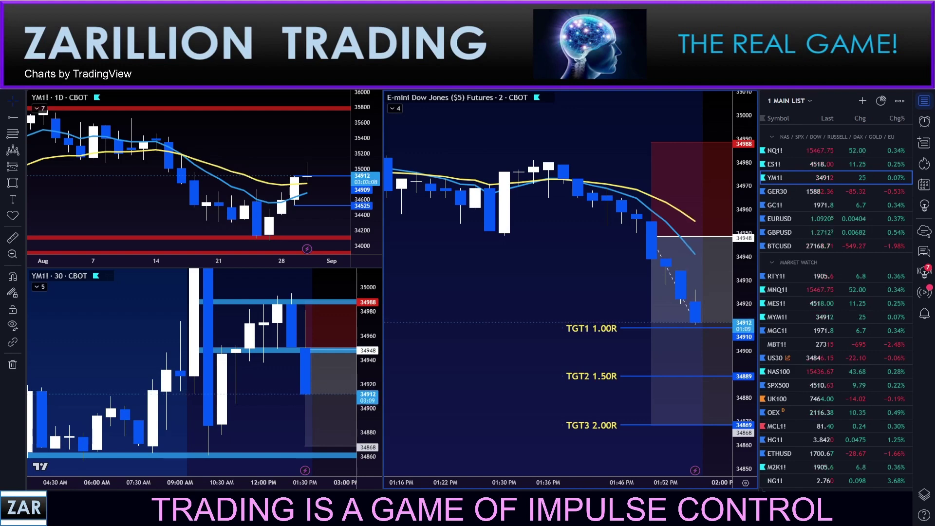
- Inspect the latest 2-minute candles against the TGT1 1.00R line
click(566, 328)
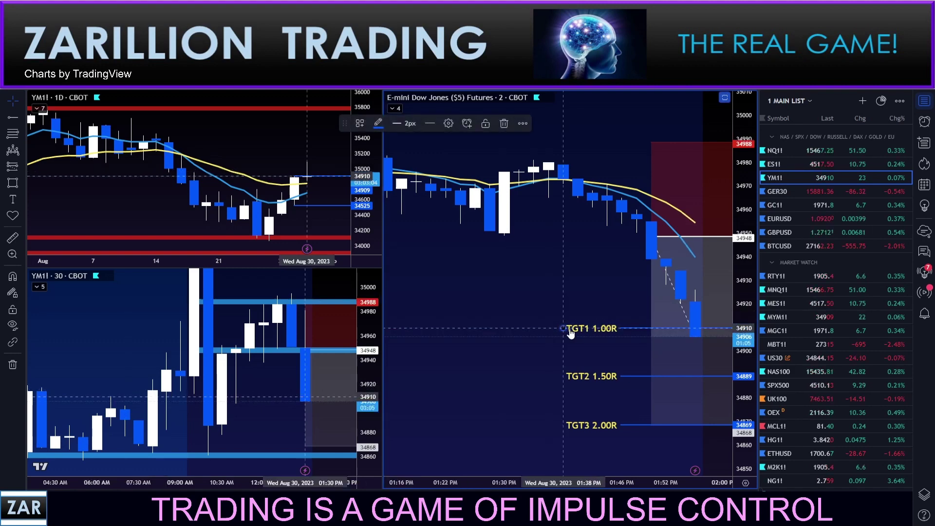
click(529, 280)
drag(529, 279, 507, 266)
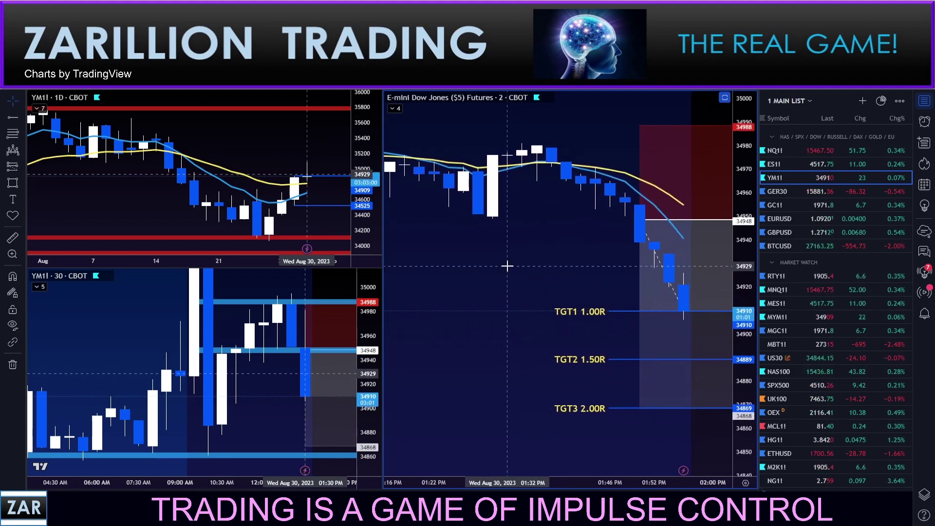